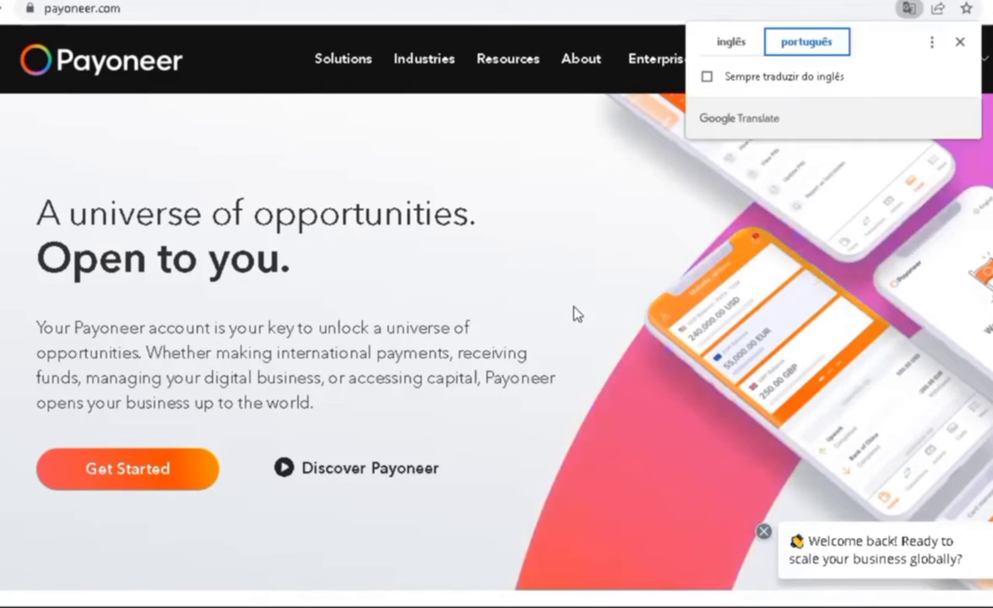
Translate the Payoneer home page into Portuguese, start signing up and pick the freelancer profile
left_click(807, 41)
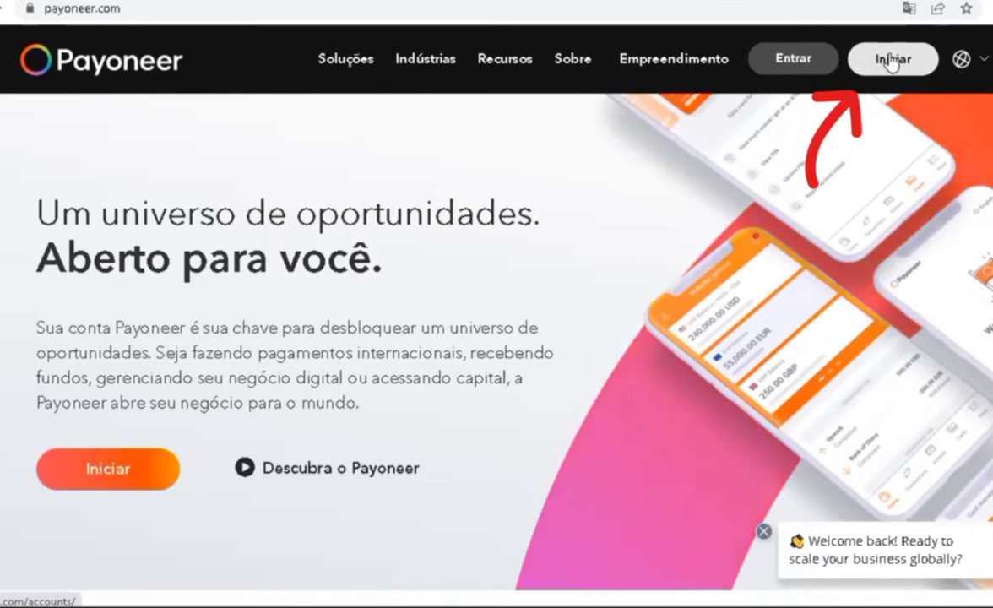
left_click(892, 61)
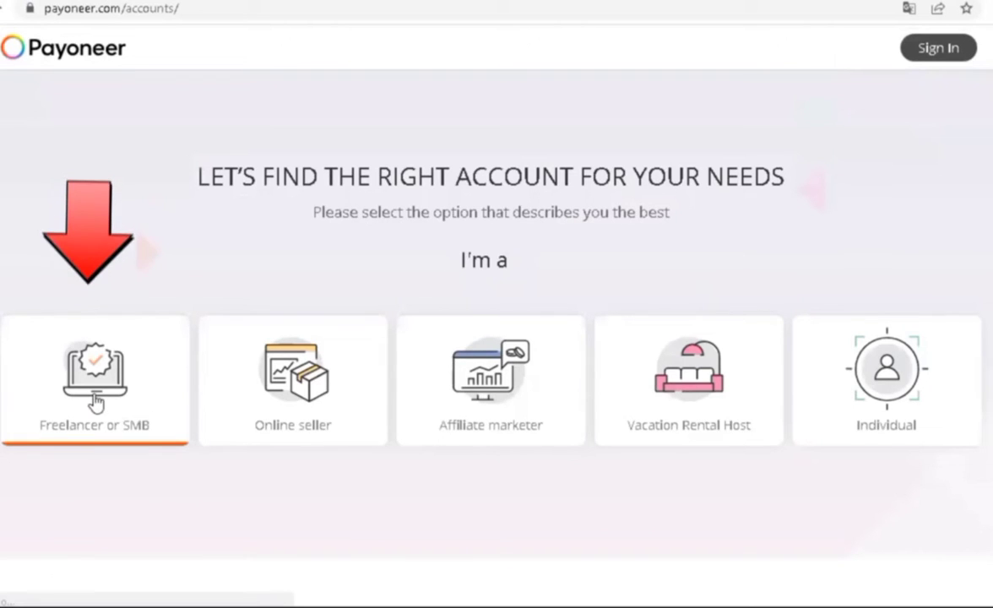
left_click(95, 404)
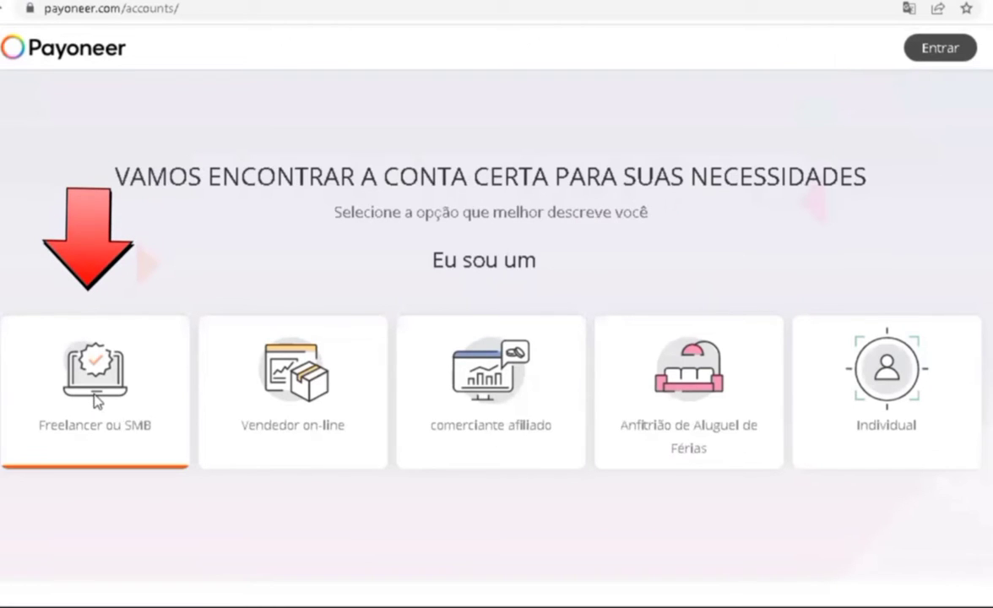
Re-apply the Portuguese translation and choose getting paid by international clients or freelance marketplaces
left_click(907, 8)
left_click(795, 51)
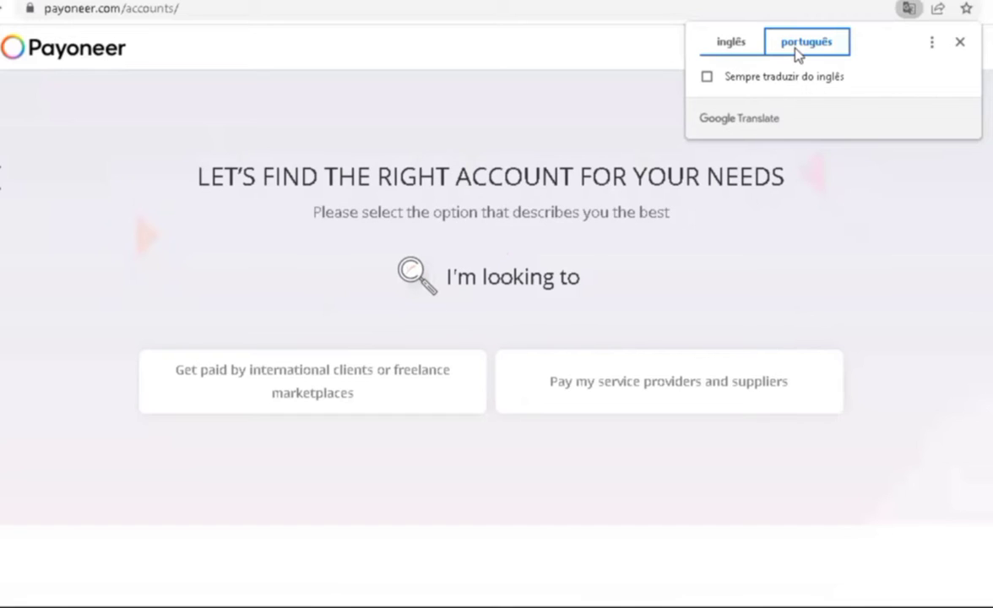
left_click(795, 49)
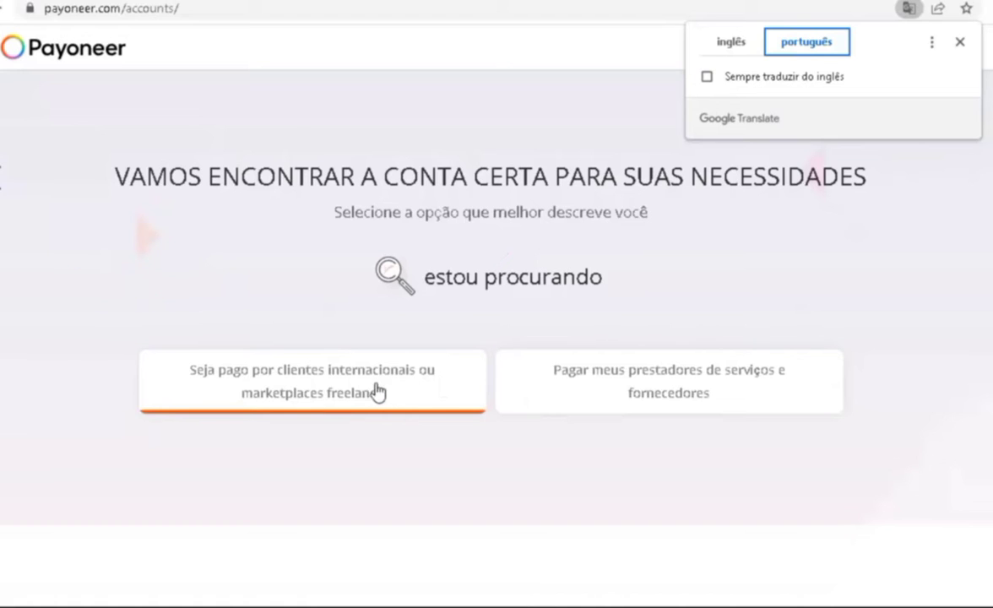
left_click(283, 382)
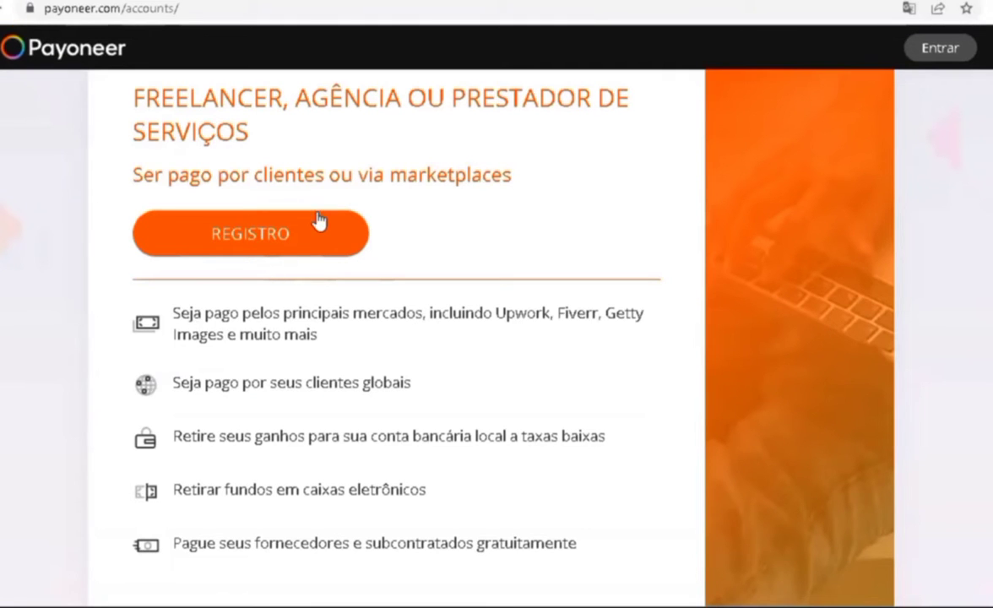
Start the freelancer REGISTRO as Individual and begin entering the first name, fixing a typo
left_click(258, 239)
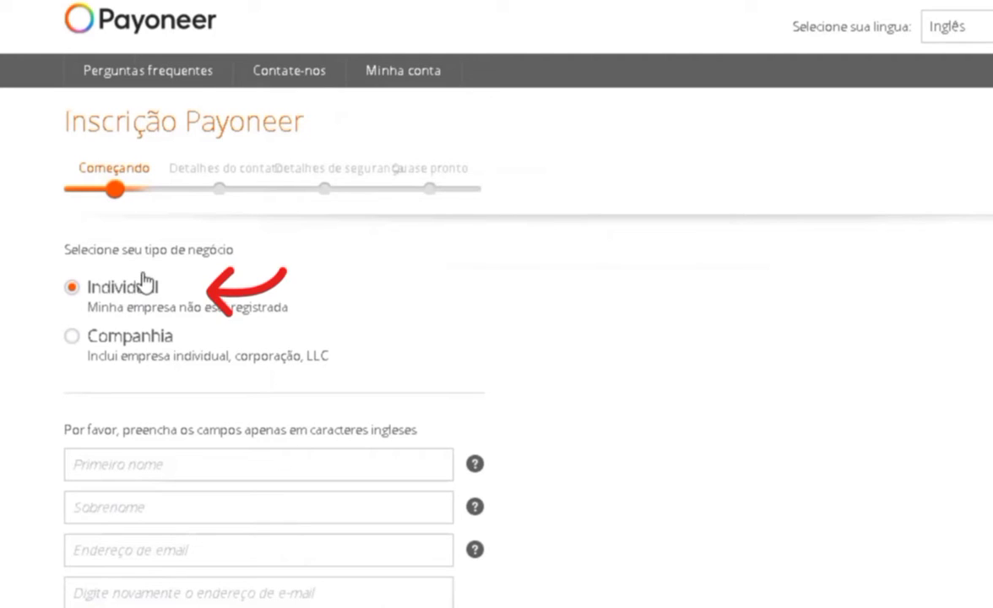
scroll(339, 335, "down", 3)
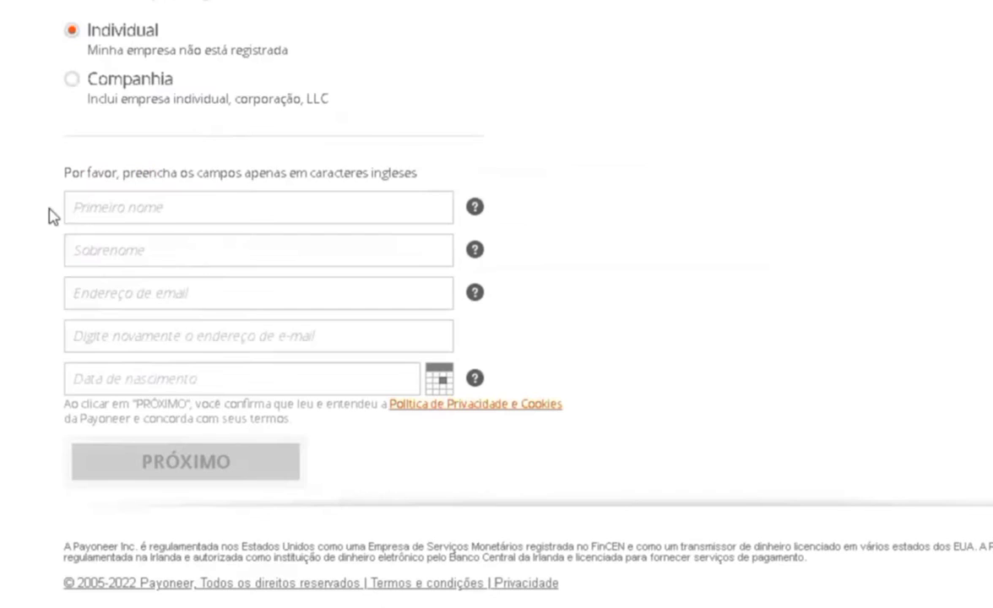
left_click(135, 213)
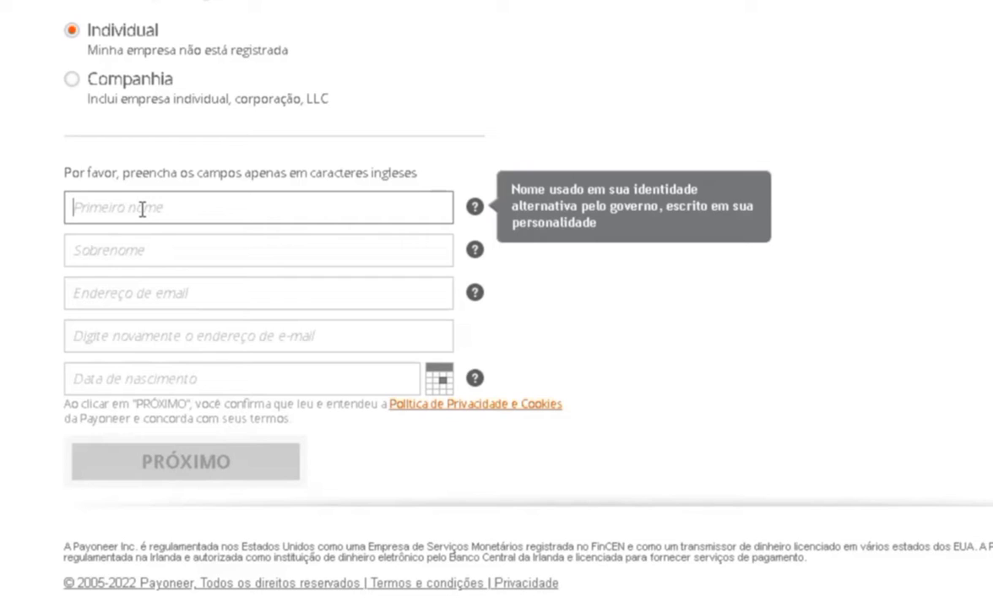
type("LEa")
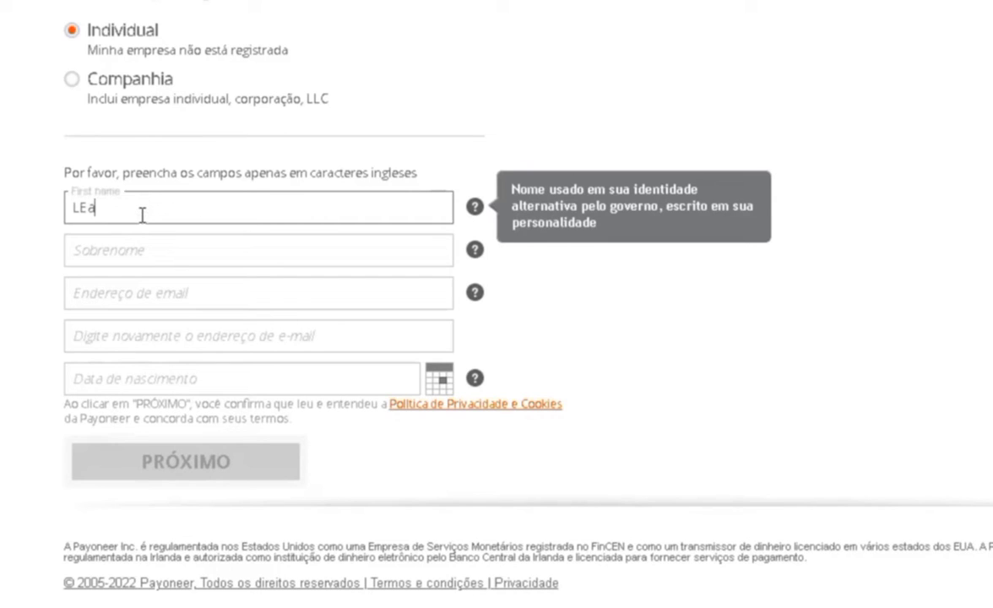
key("BackSpace")
key("BackSpace")
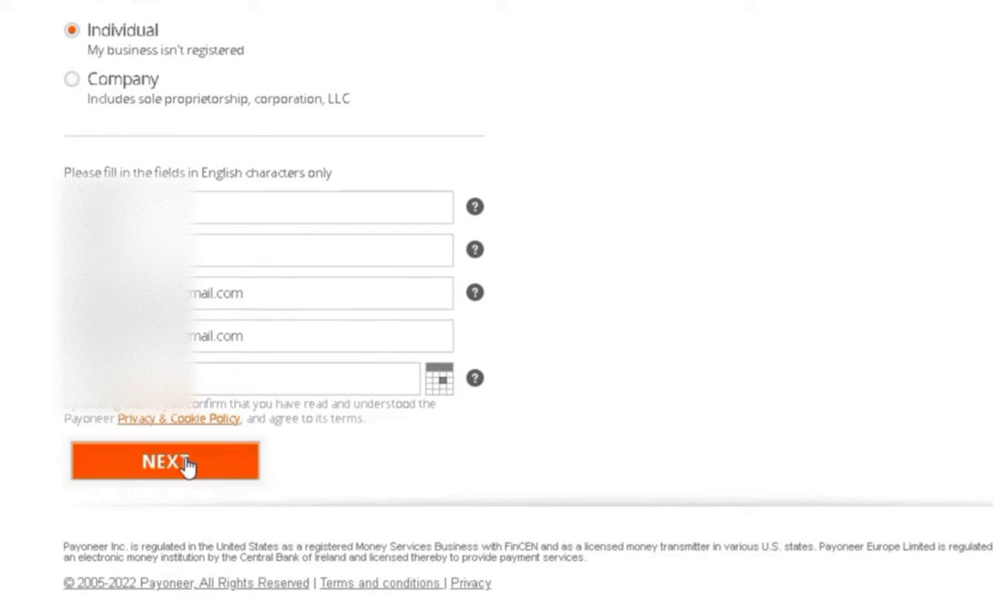
Submit the personal details, then enter the address and SMS-verified mobile number and continue
left_click(185, 462)
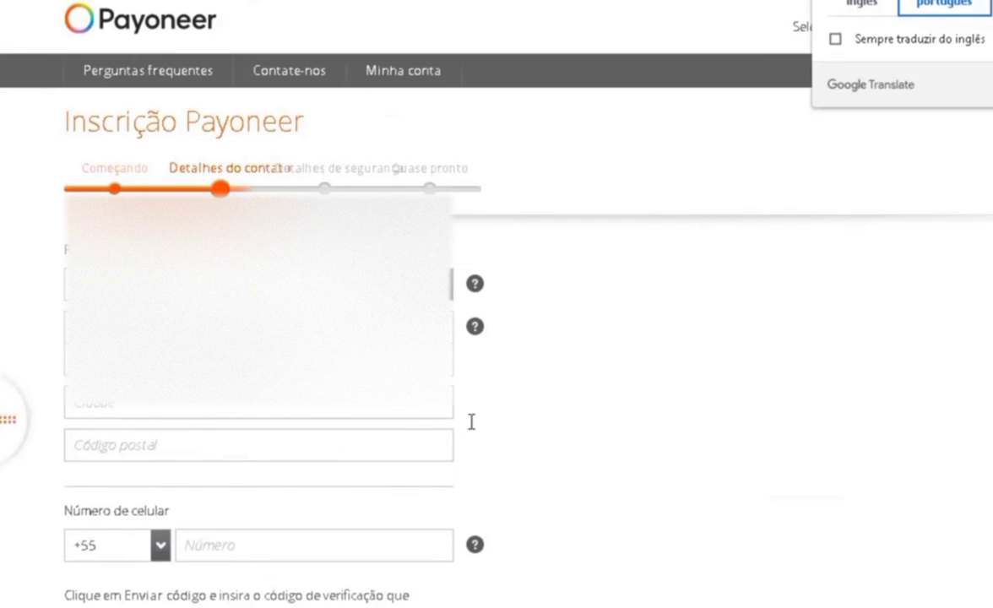
scroll(622, 397, "down", 3)
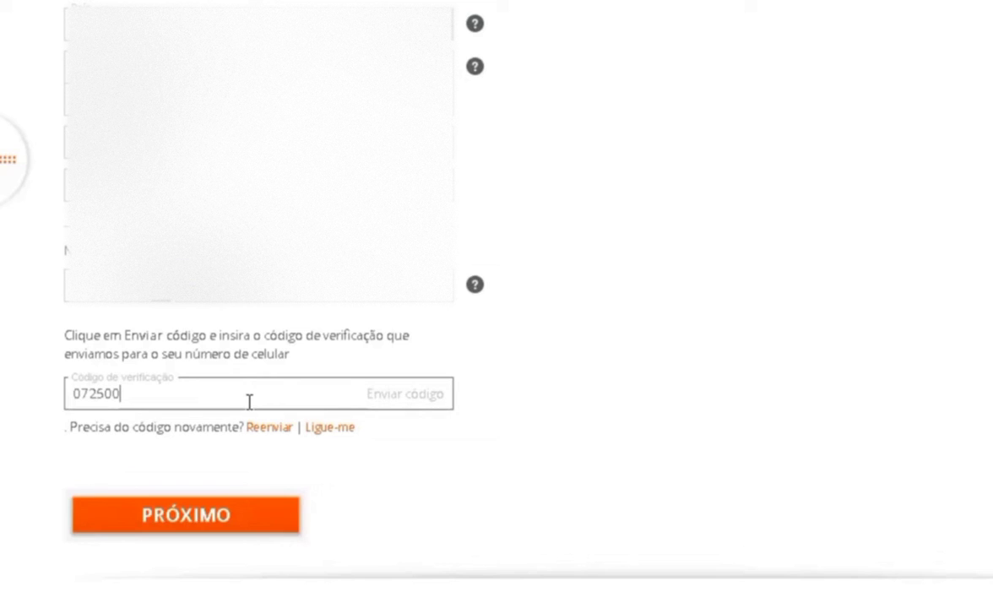
left_click(207, 515)
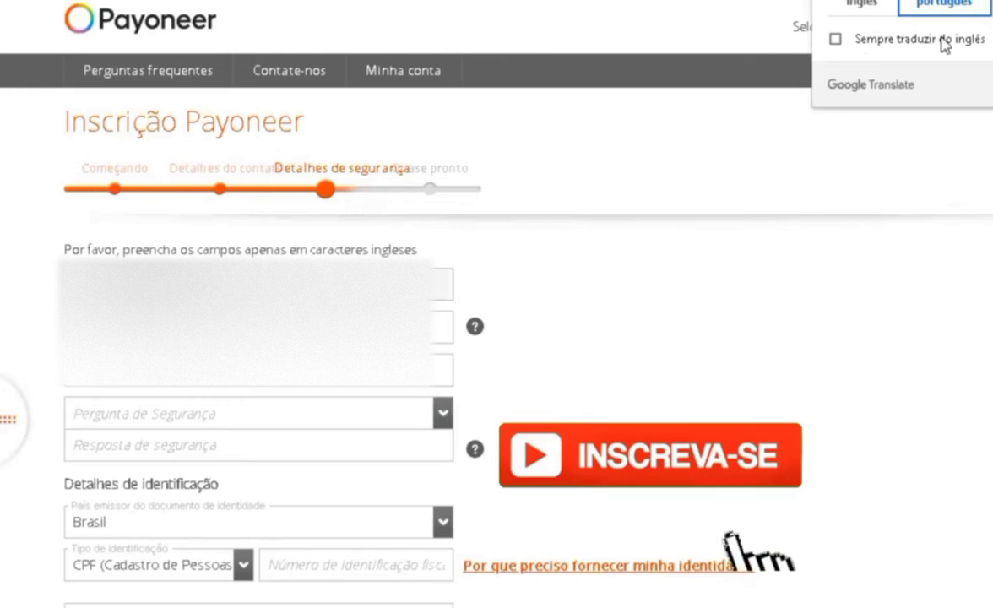
Dismiss the Translate bubble and enter the account password in both password fields
left_click(641, 401)
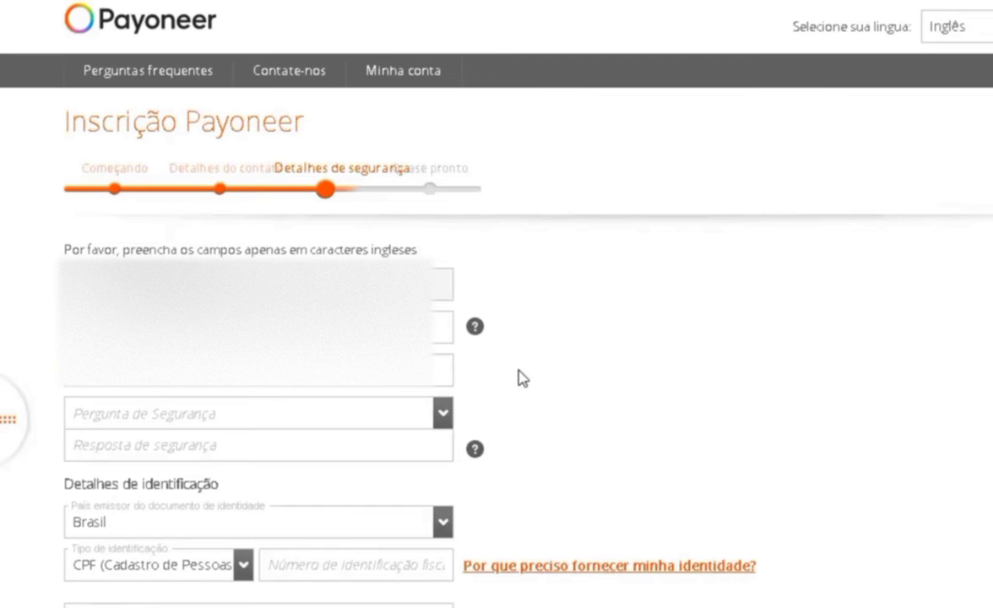
scroll(517, 376, "down", 2)
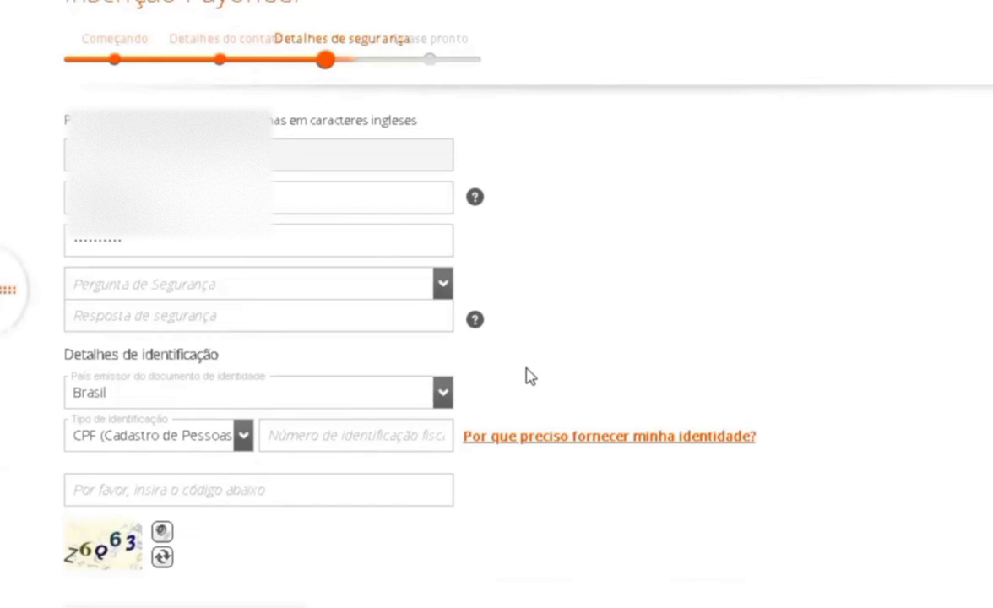
scroll(529, 376, "down", 2)
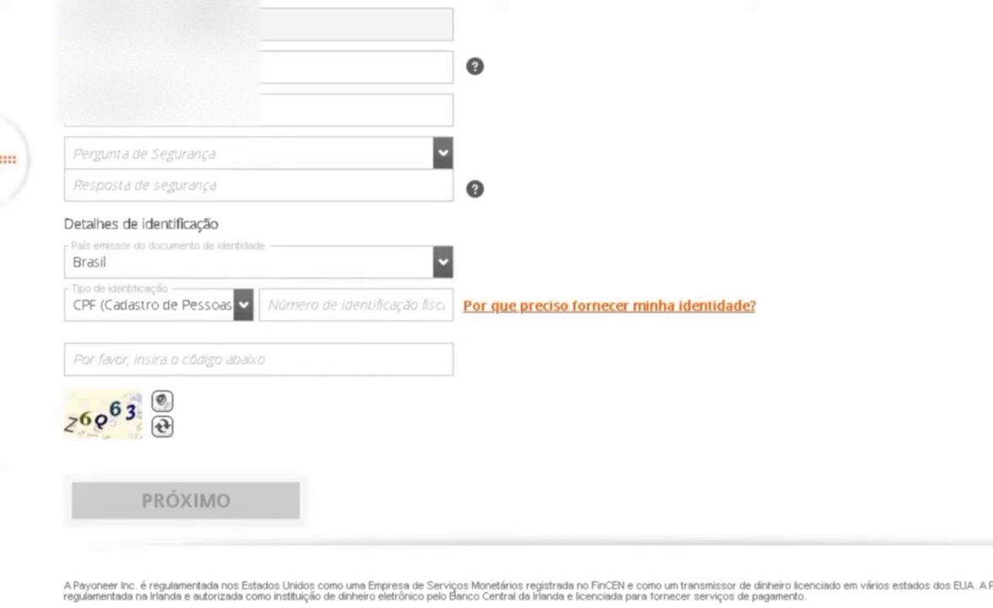
scroll(497, 338, "up", 2)
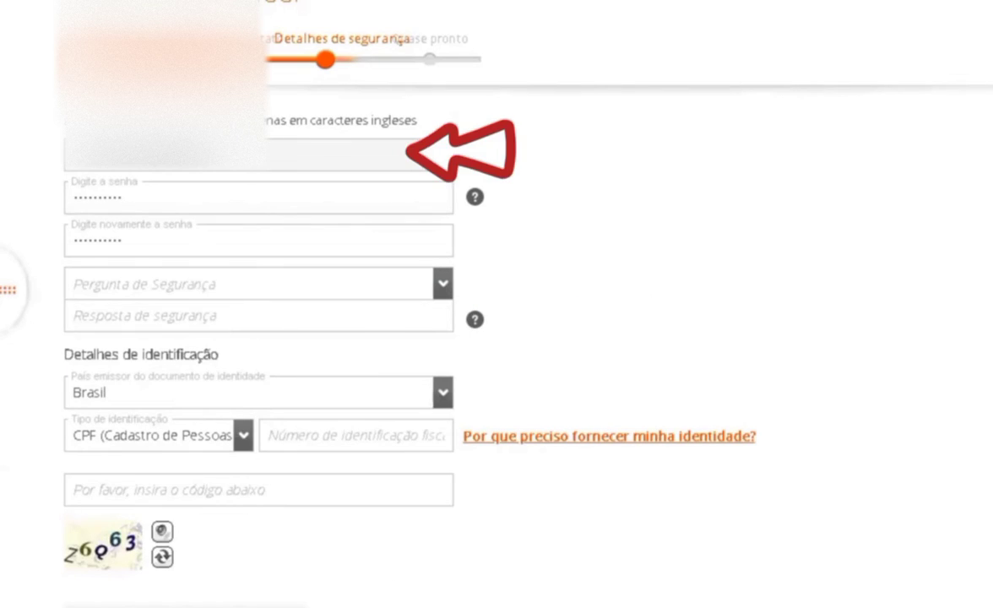
scroll(496, 338, "down", 2)
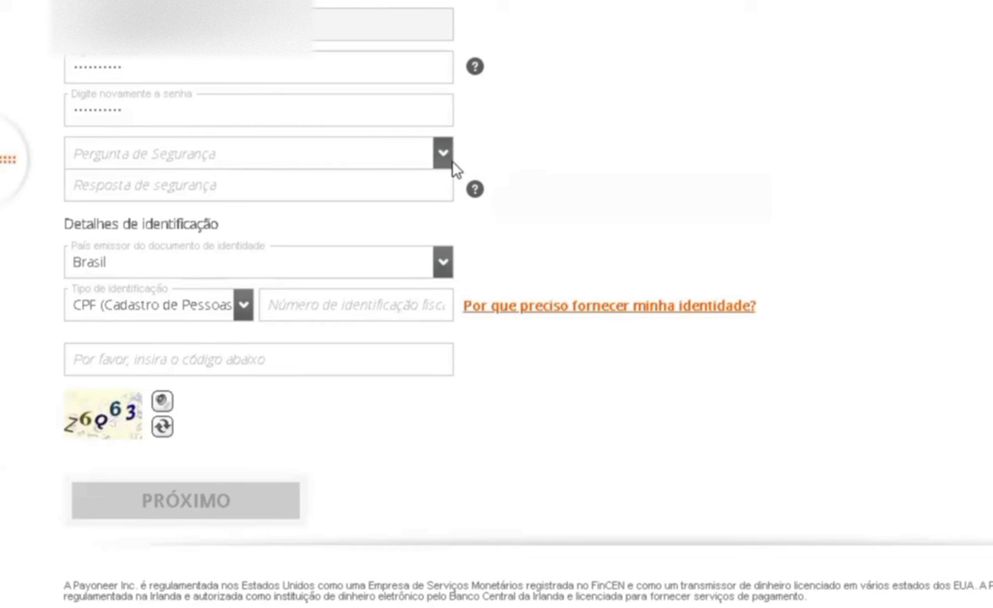
Choose the grandmother's birth city security question and type its answer
left_click(440, 154)
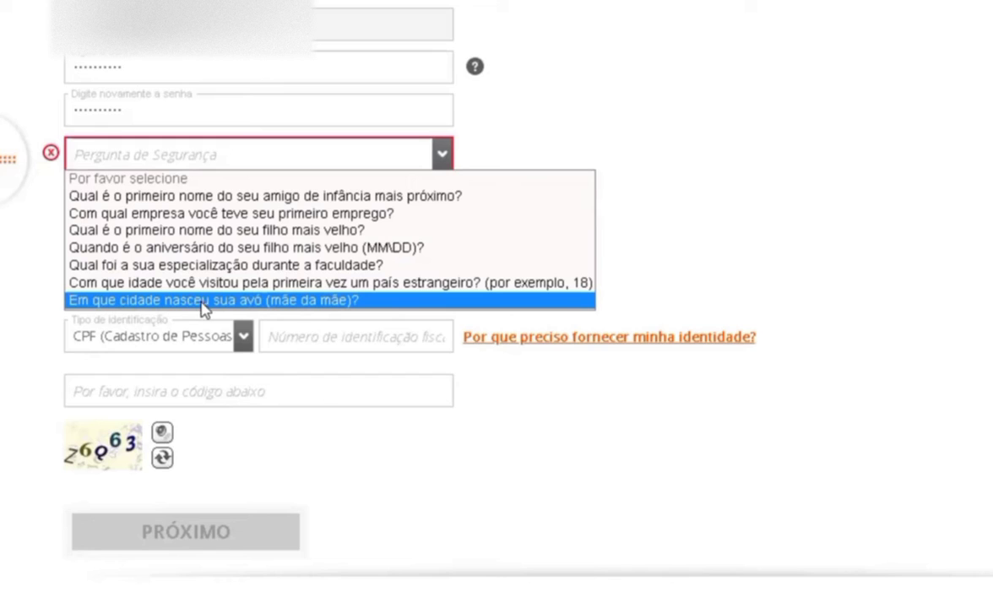
left_click(270, 300)
key("Tab")
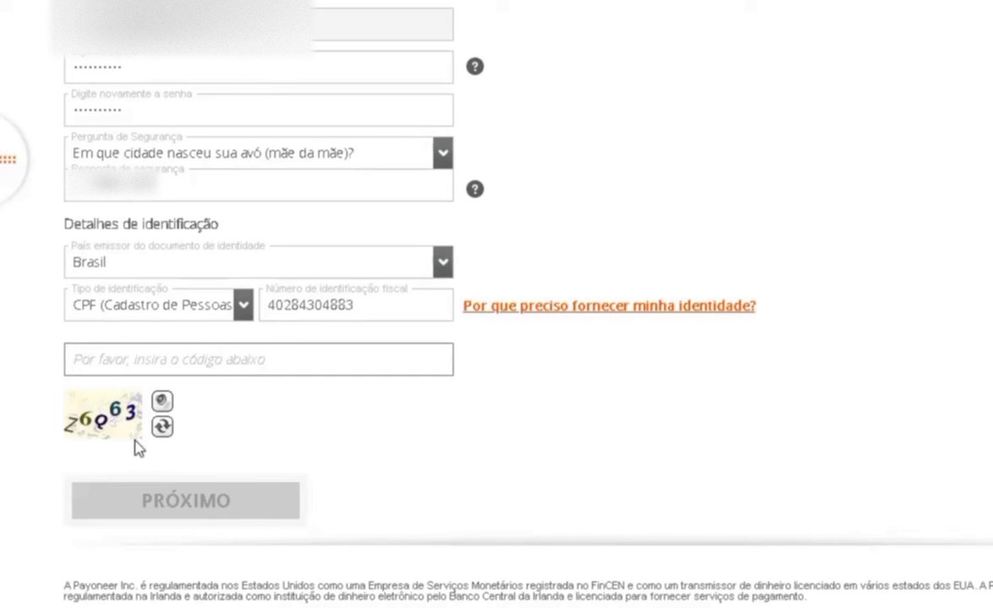
Enter the captcha code shown on the security details step
left_click(109, 427)
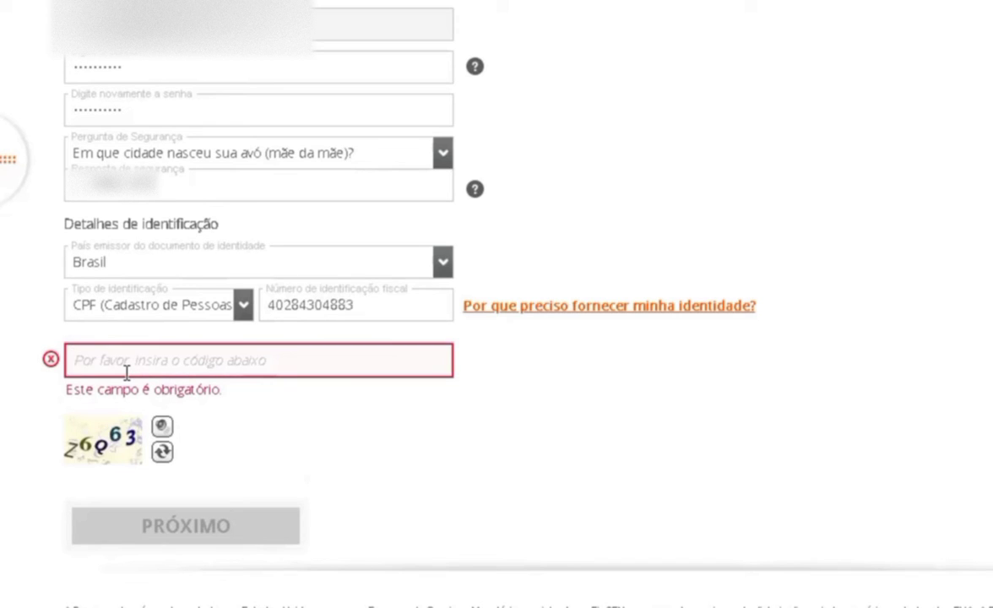
type("Z")
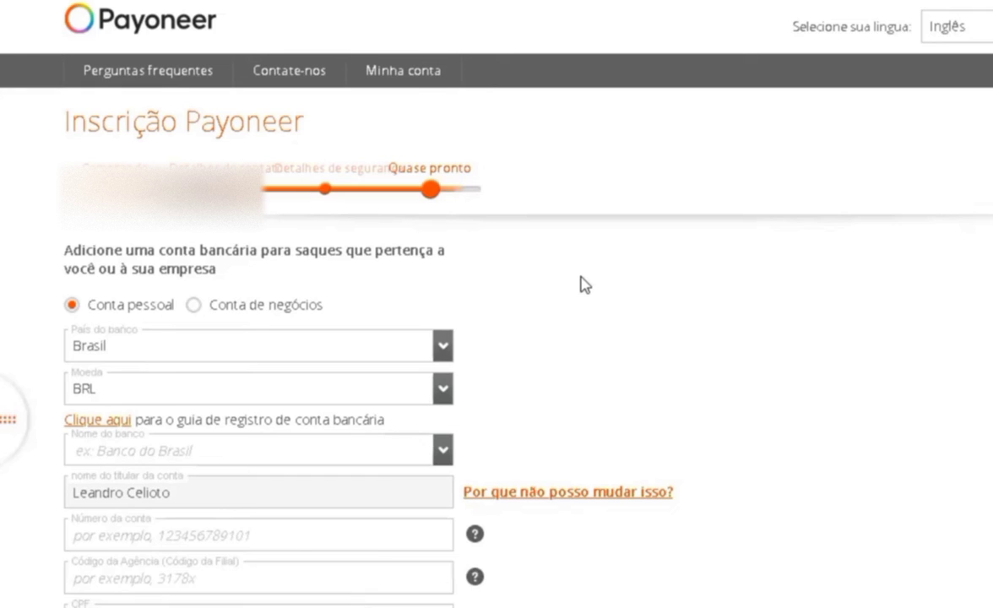
scroll(580, 284, "down", 2)
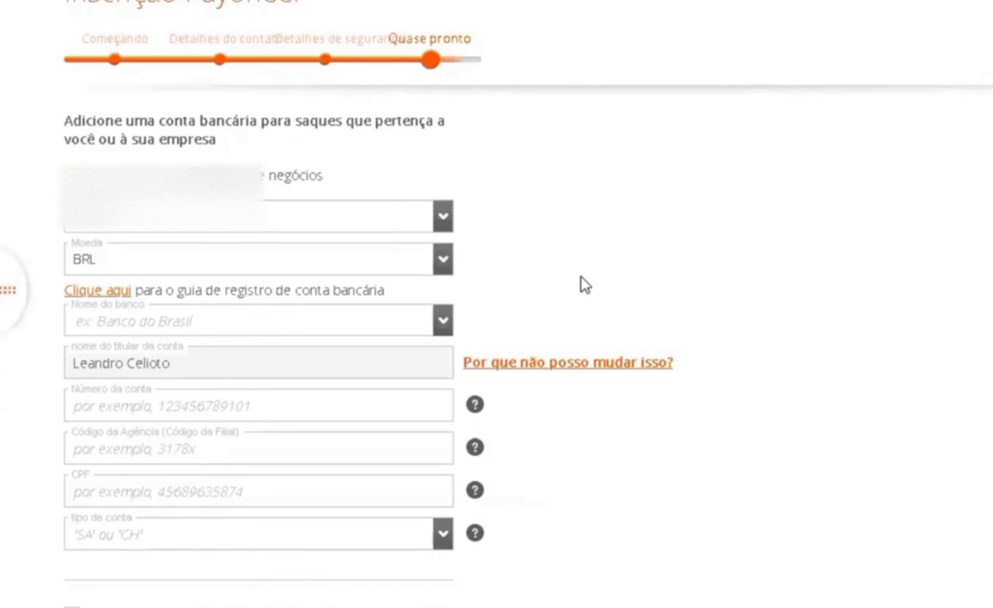
Set the withdrawal bank to NUBANK - NU PAGAMENTOS SA with account type SA (Poupança)
scroll(581, 284, "up", 2)
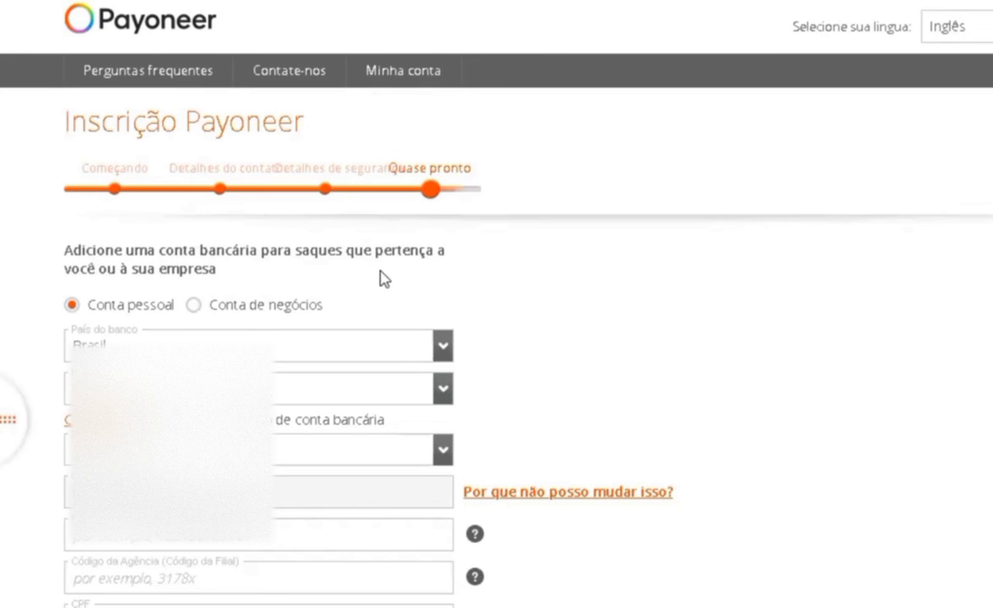
scroll(380, 278, "down", 2)
left_click(377, 321)
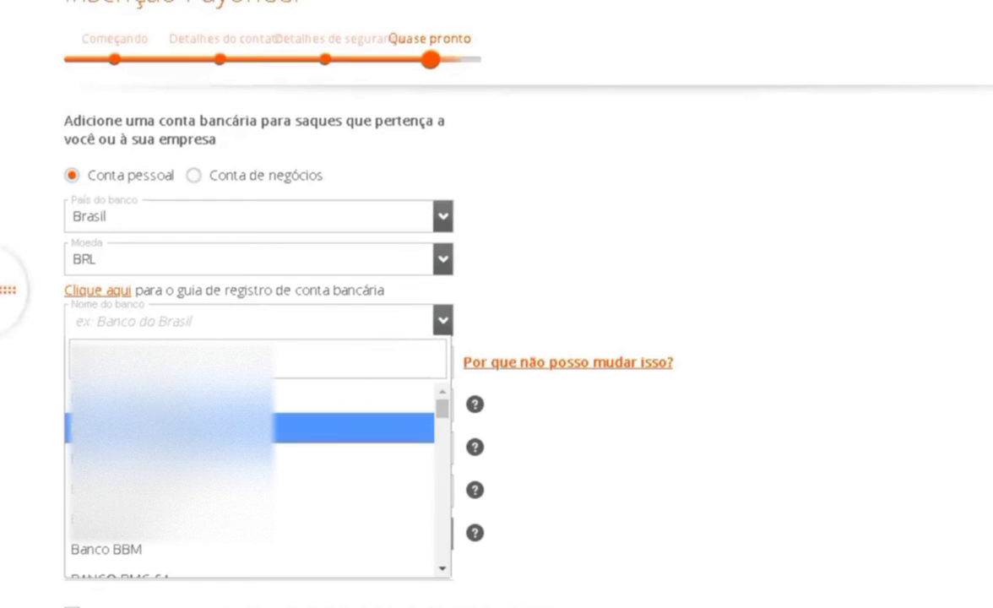
scroll(249, 473, "down", 10)
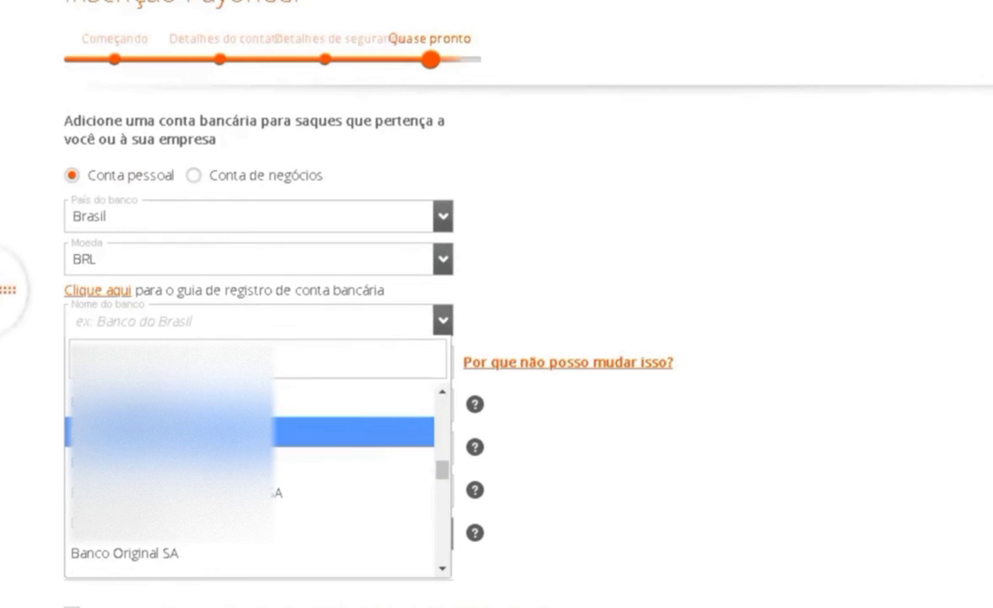
left_click(249, 431)
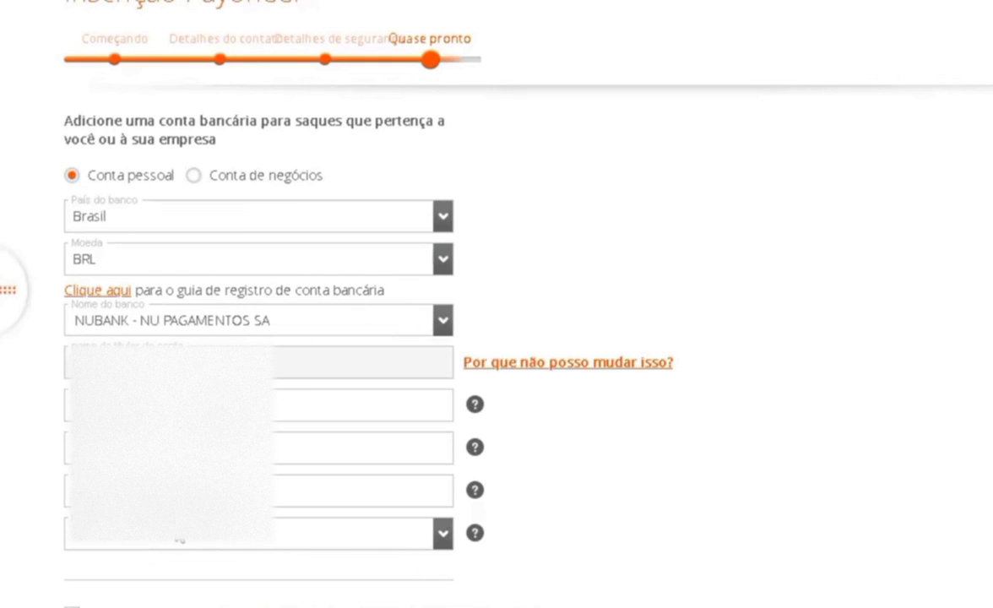
left_click(448, 544)
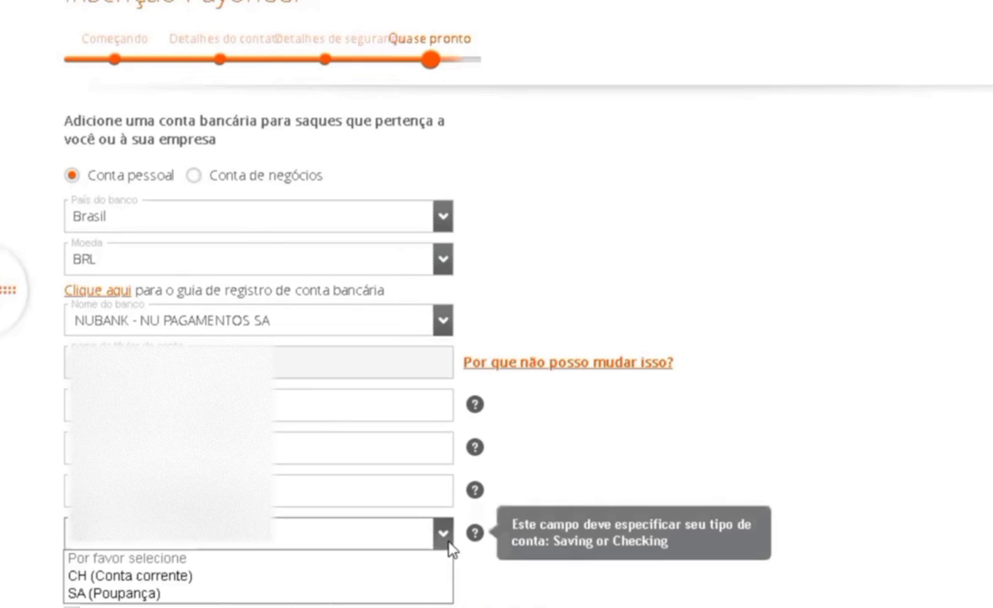
left_click(118, 593)
Accept the Preços e Taxas terms and submit the signup with ENVIAR
scroll(72, 530, "down", 2)
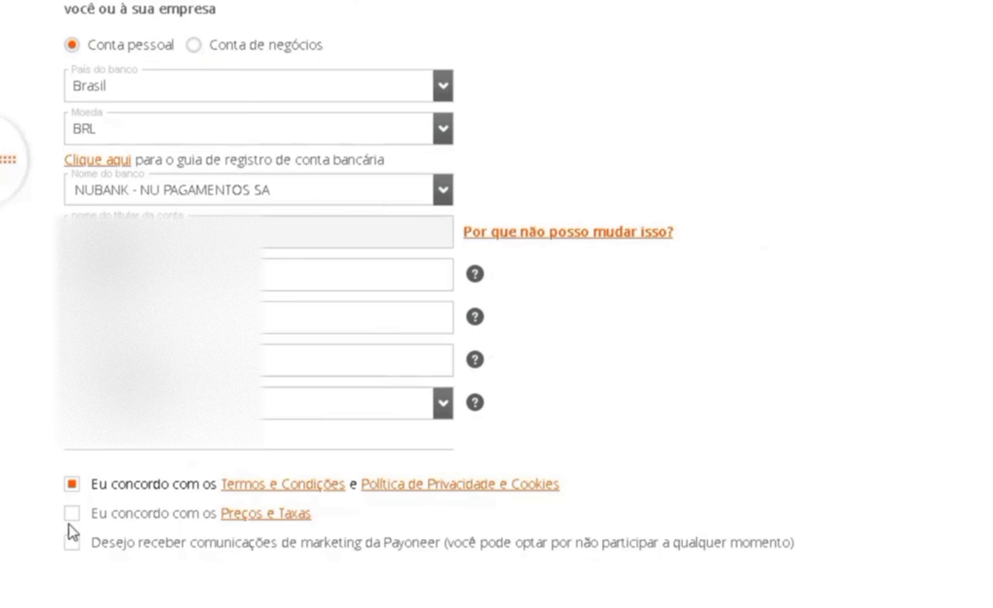
left_click(71, 516)
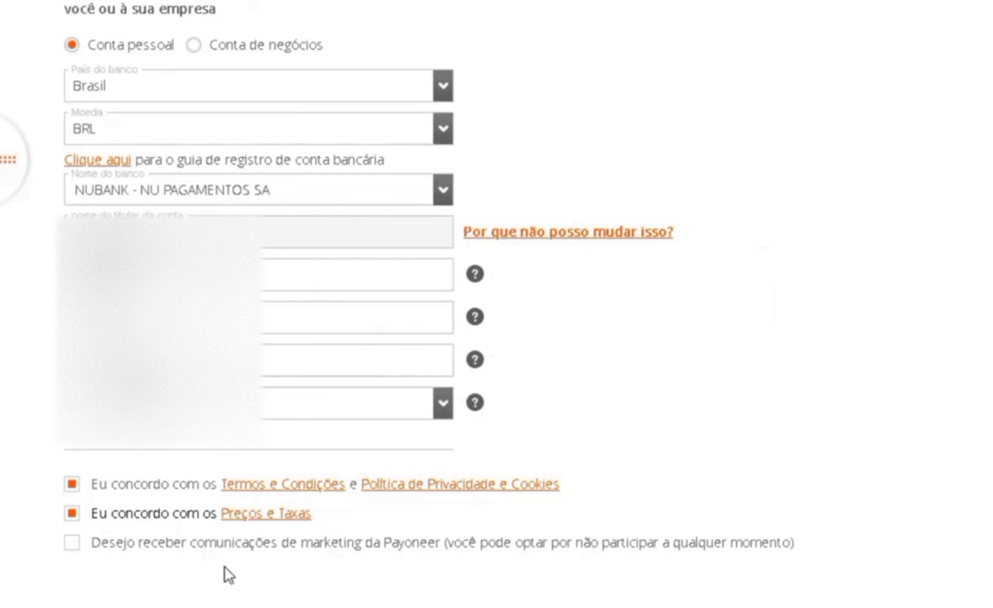
scroll(211, 523, "down", 3)
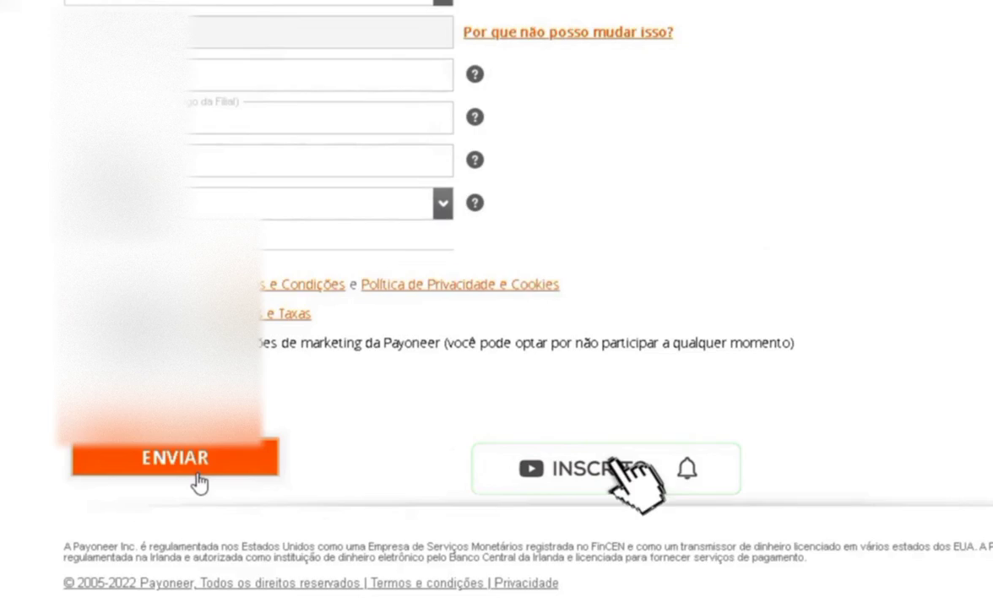
left_click(198, 469)
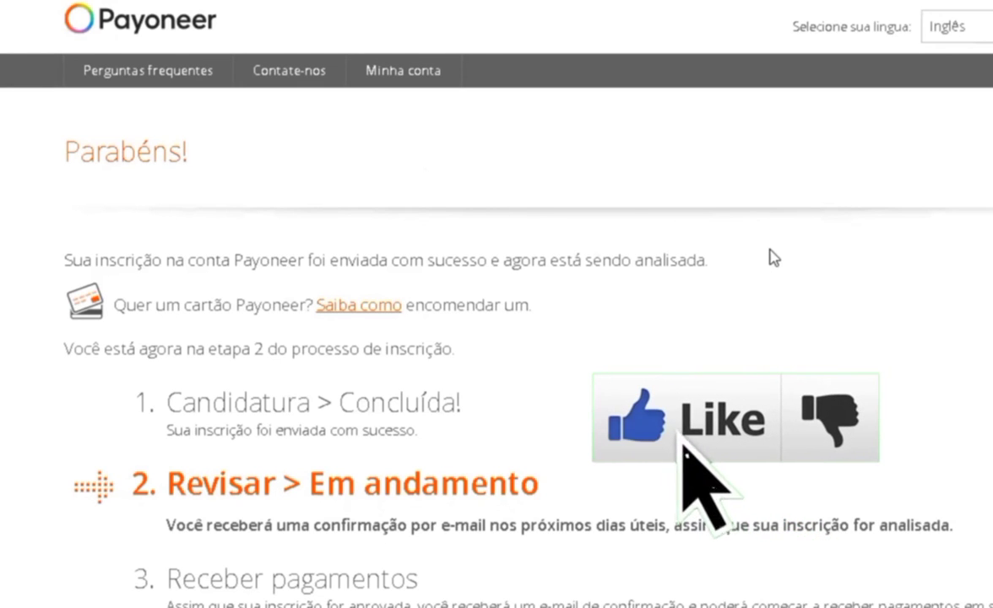
scroll(763, 270, "down", 2)
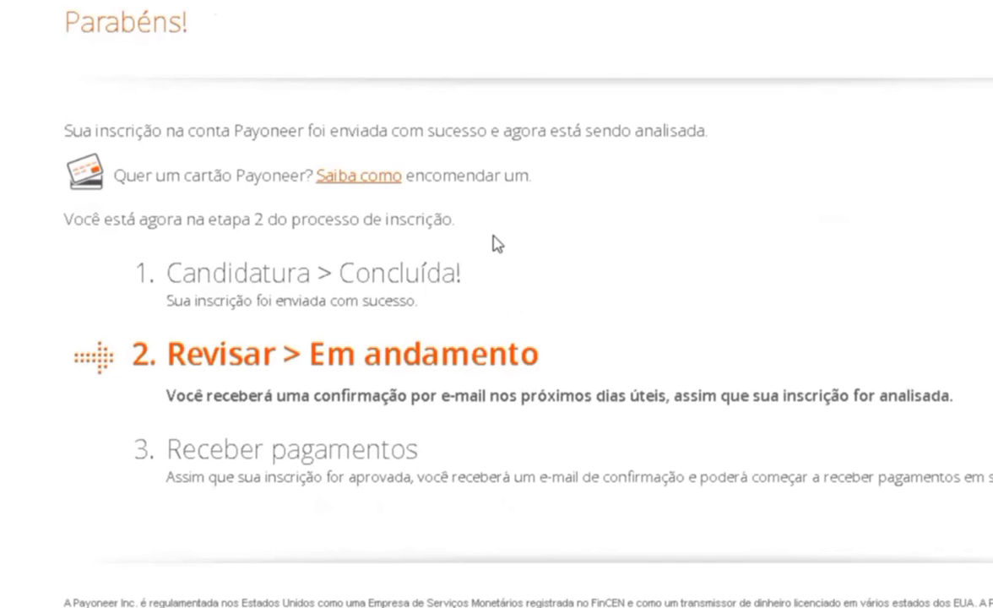
scroll(496, 244, "down", 1)
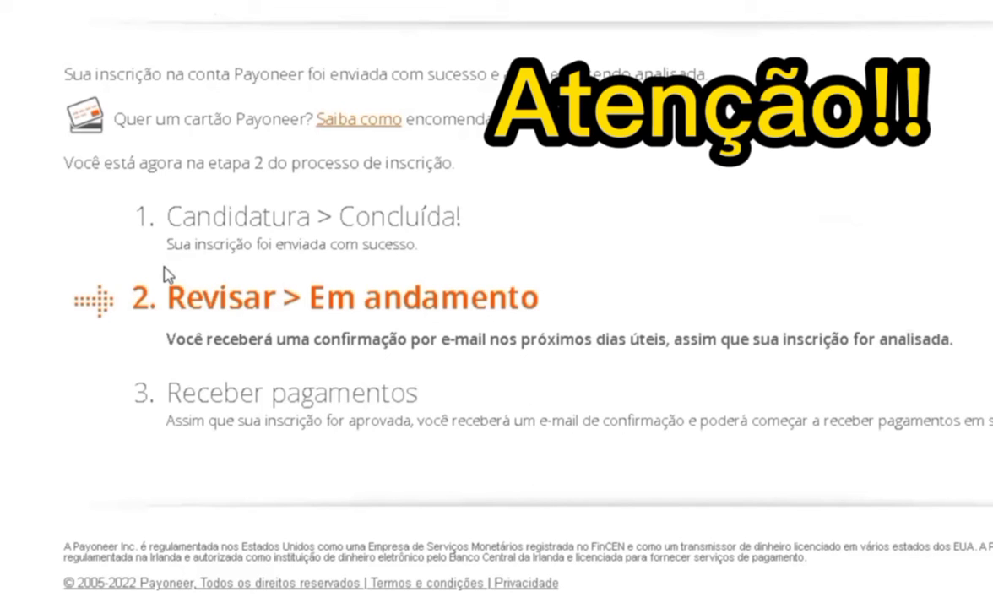
scroll(525, 395, "up", 1)
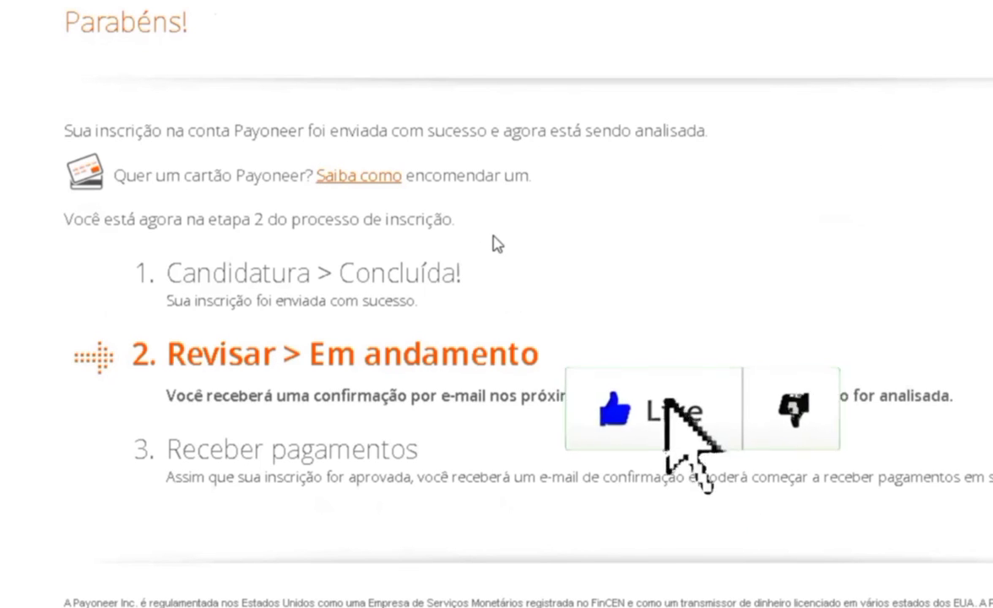
scroll(496, 243, "down", 1)
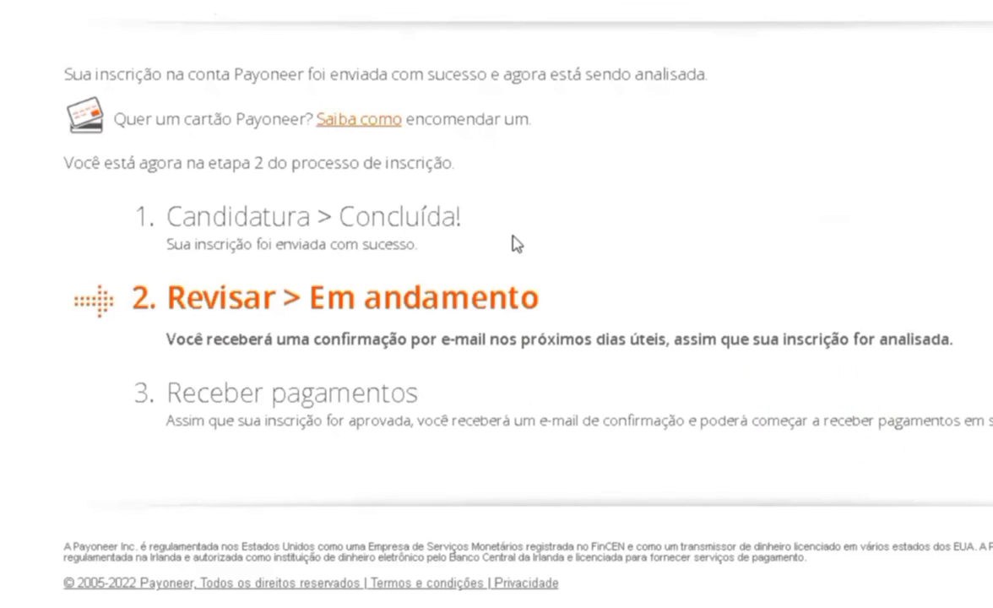